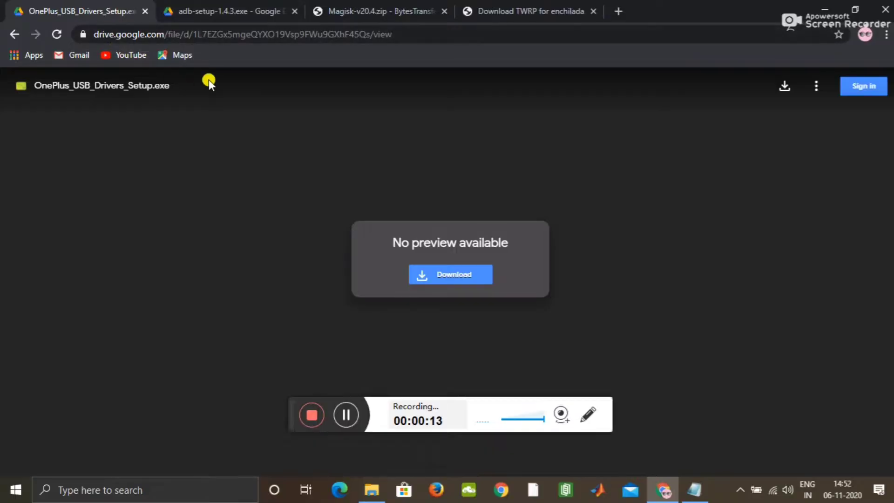
View the Google Drive details of the OnePlus USB drivers file and adb-setup-1.4.3.exe (9 MB).
{"action": "left_click", "coordinate": [816, 86]}
{"action": "left_click", "coordinate": [783, 113]}
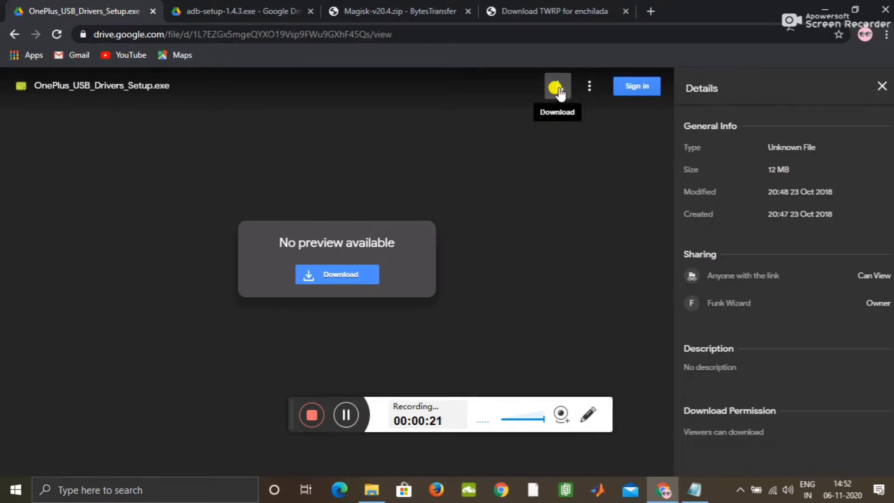
{"action": "left_click", "coordinate": [248, 8]}
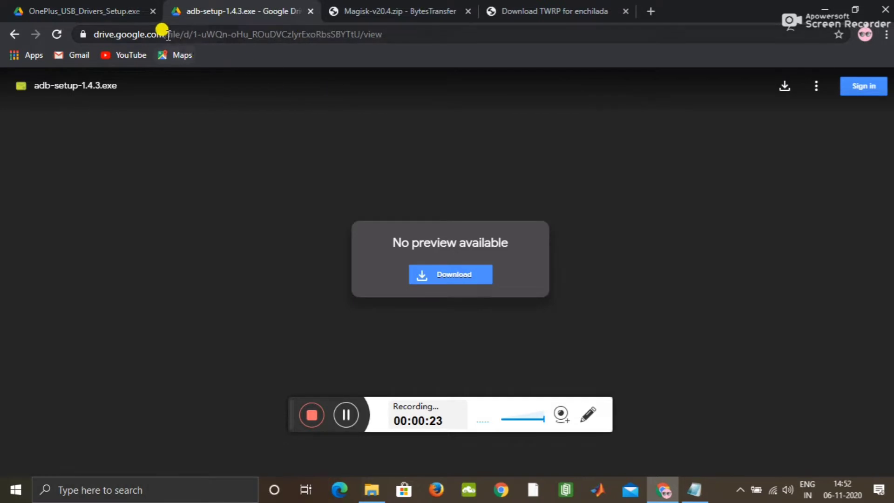
{"action": "left_click", "coordinate": [815, 85]}
{"action": "left_click", "coordinate": [786, 115]}
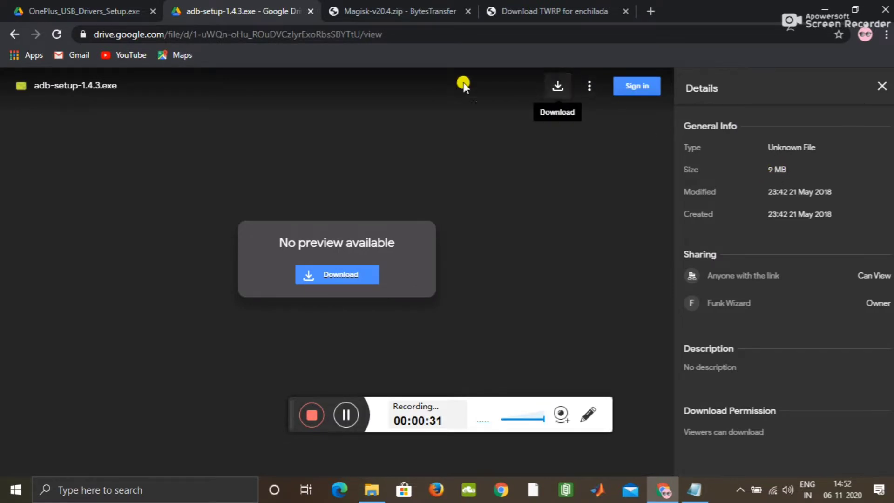
Download Magisk-v20.4.zip (5.67 MB) from its BytesTransfer page.
{"action": "left_click", "coordinate": [392, 8]}
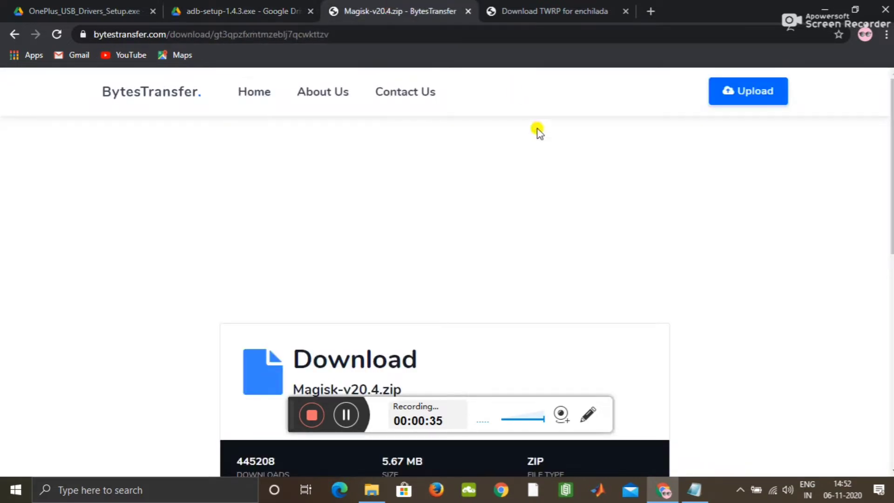
{"action": "scroll", "coordinate": [444, 244], "scroll_direction": "down", "scroll_amount": 3}
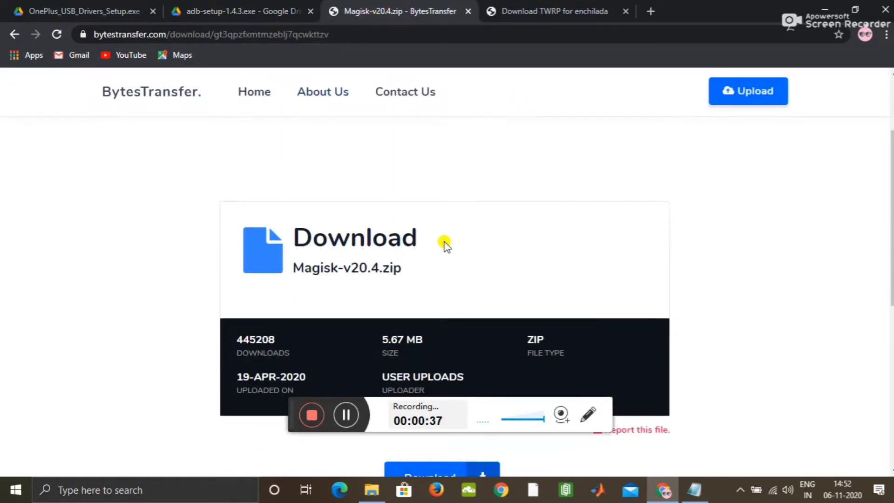
{"action": "scroll", "coordinate": [445, 244], "scroll_direction": "down", "scroll_amount": 1}
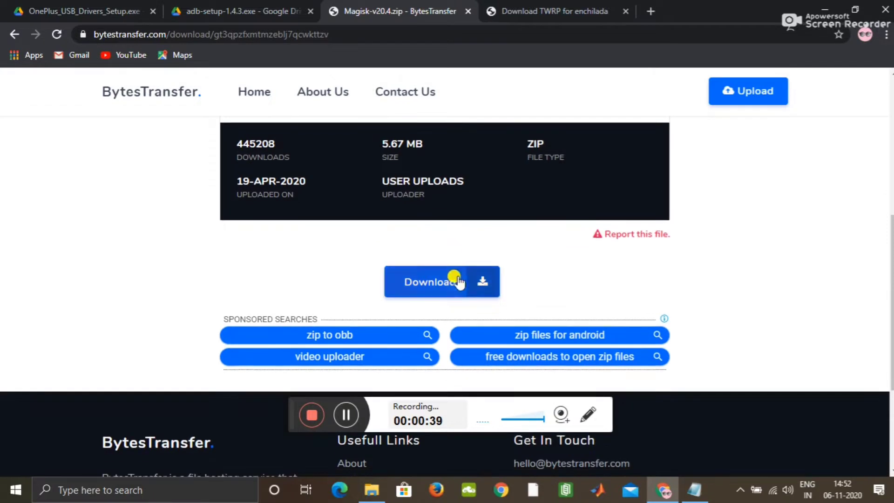
{"action": "left_click", "coordinate": [484, 282]}
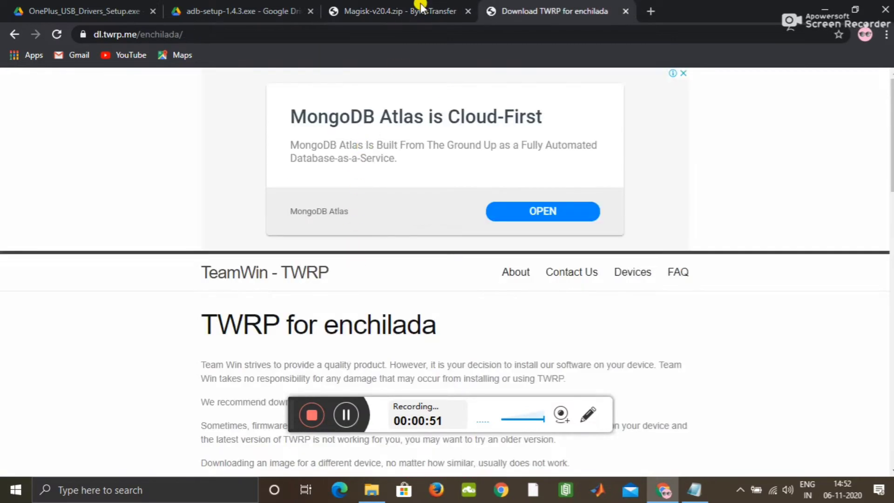
Close the Magisk page, then start and cancel the twrp-installer-3.4.0-3-enchilada.zip download.
{"action": "left_click", "coordinate": [467, 11]}
{"action": "scroll", "coordinate": [413, 194], "scroll_direction": "down", "scroll_amount": 2}
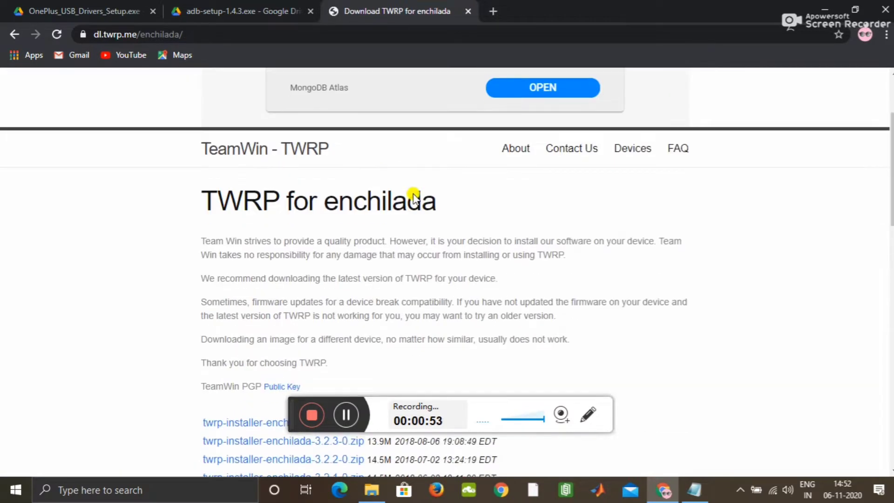
{"action": "scroll", "coordinate": [413, 195], "scroll_direction": "down", "scroll_amount": 1}
{"action": "scroll", "coordinate": [413, 195], "scroll_direction": "down", "scroll_amount": 1}
{"action": "scroll", "coordinate": [413, 195], "scroll_direction": "down", "scroll_amount": 2}
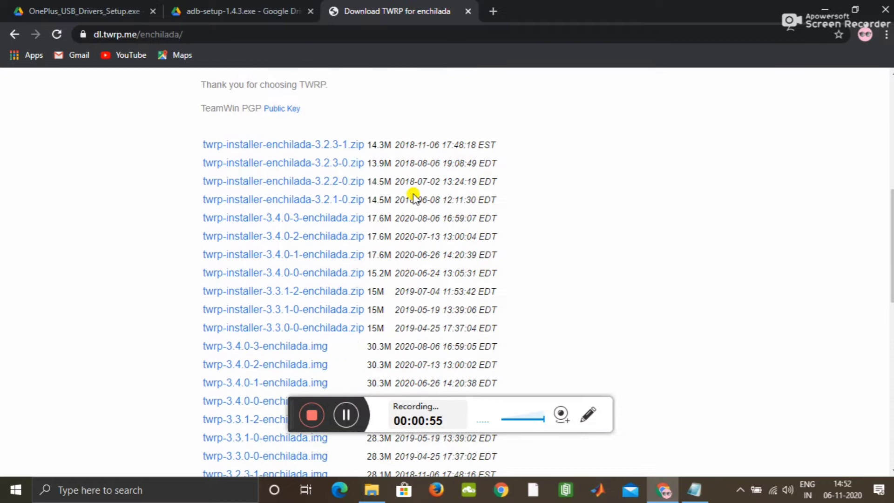
{"action": "scroll", "coordinate": [413, 195], "scroll_direction": "down", "scroll_amount": 1}
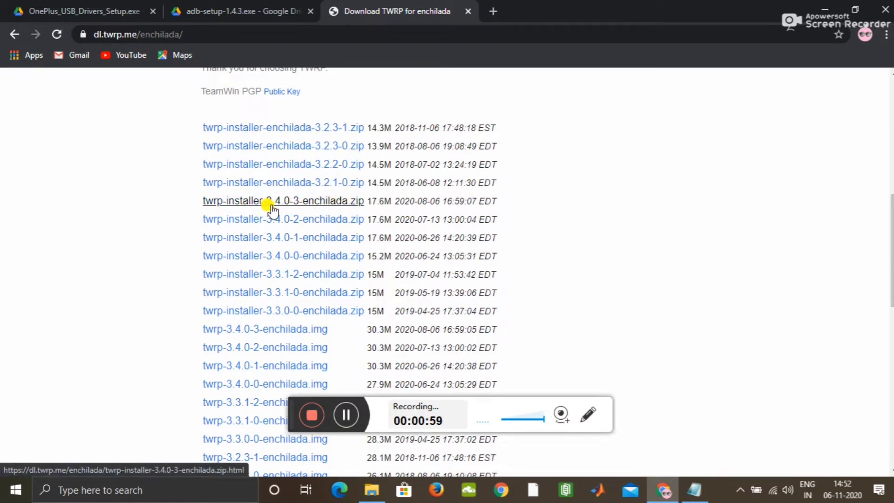
{"action": "left_click", "coordinate": [356, 203]}
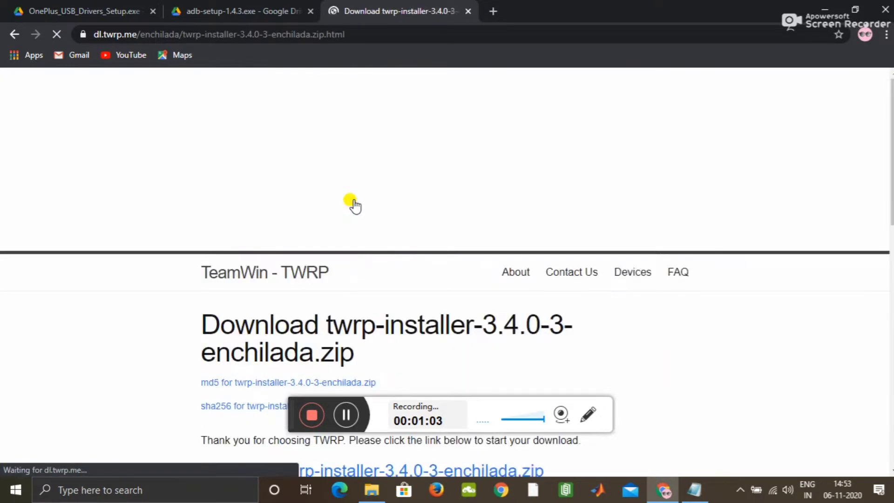
{"action": "scroll", "coordinate": [406, 275], "scroll_direction": "down", "scroll_amount": 1}
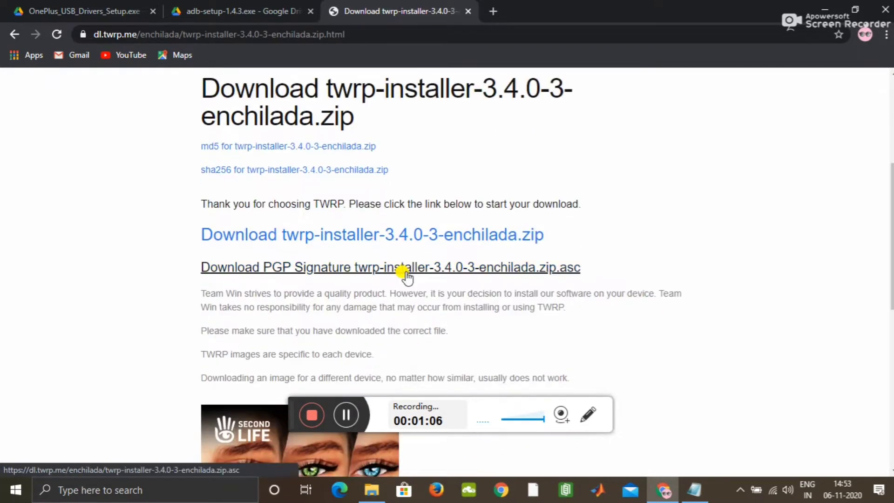
{"action": "left_click", "coordinate": [396, 242]}
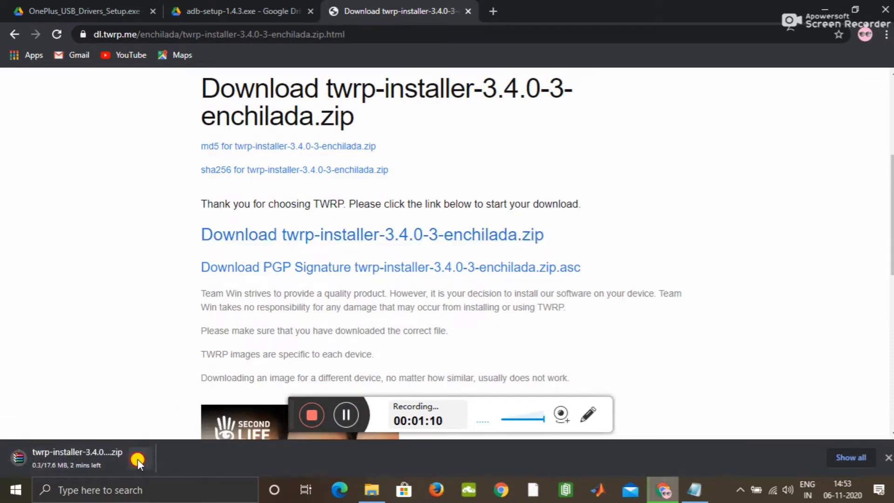
{"action": "left_click", "coordinate": [138, 459]}
{"action": "left_click", "coordinate": [159, 437]}
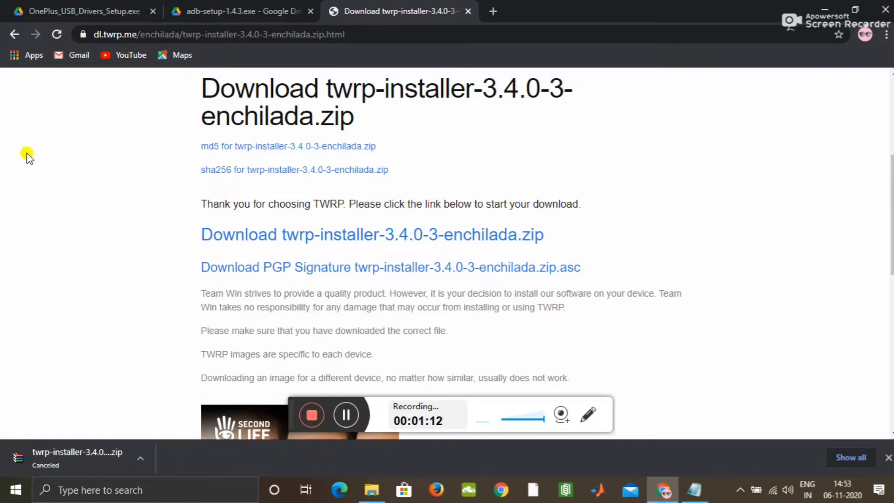
Download twrp-3.4.0-3-enchilada.img from the TWRP for enchilada file list.
{"action": "left_click", "coordinate": [13, 34]}
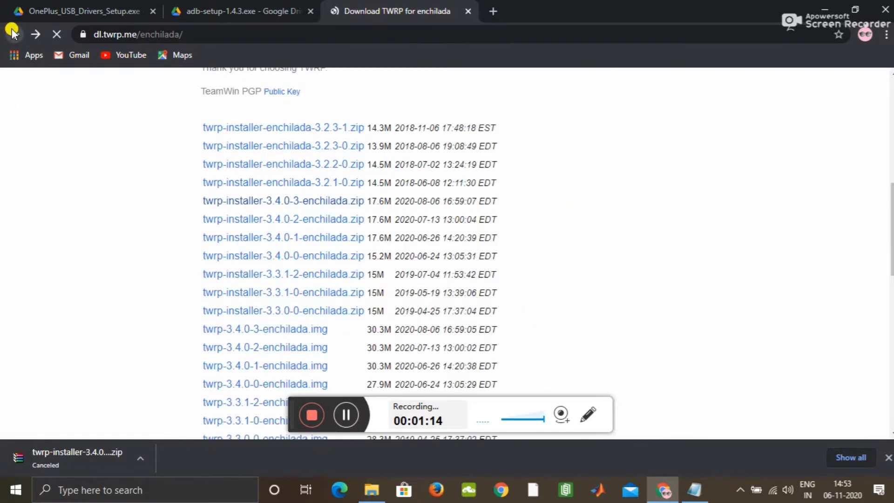
{"action": "scroll", "coordinate": [225, 191], "scroll_direction": "down", "scroll_amount": 3}
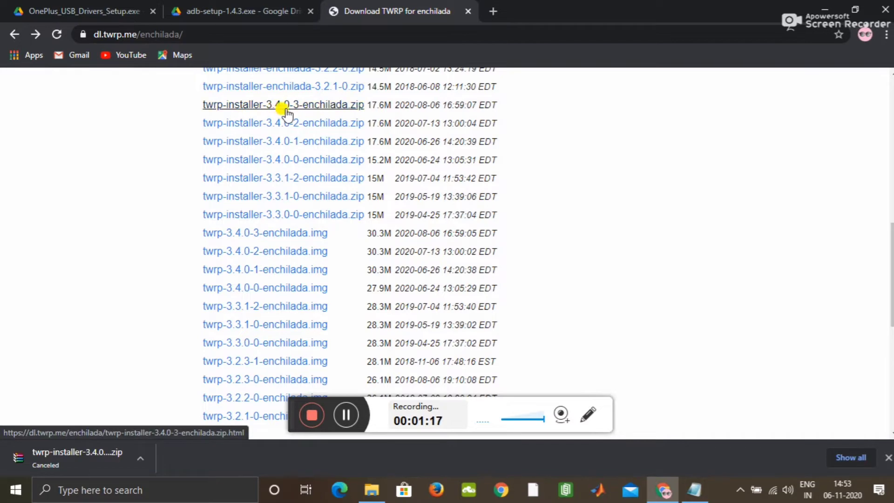
{"action": "left_click", "coordinate": [290, 236]}
{"action": "scroll", "coordinate": [496, 223], "scroll_direction": "down", "scroll_amount": 3}
{"action": "scroll", "coordinate": [497, 223], "scroll_direction": "down", "scroll_amount": 1}
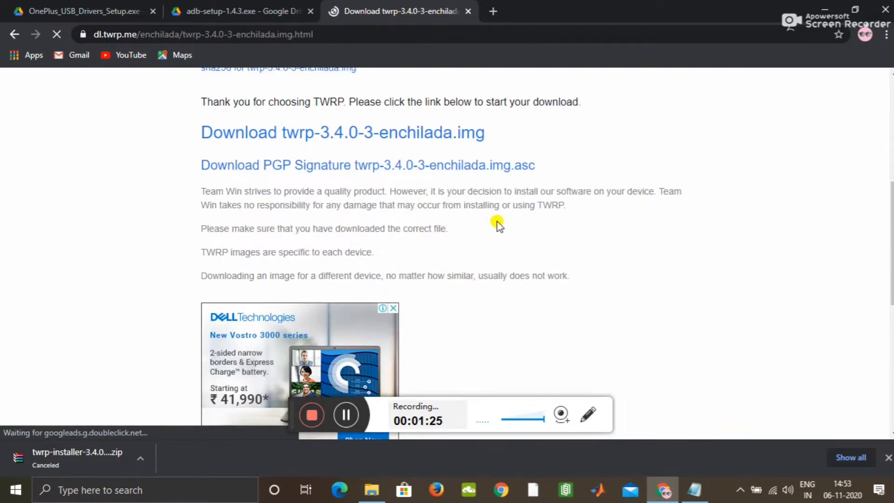
{"action": "left_click", "coordinate": [351, 137]}
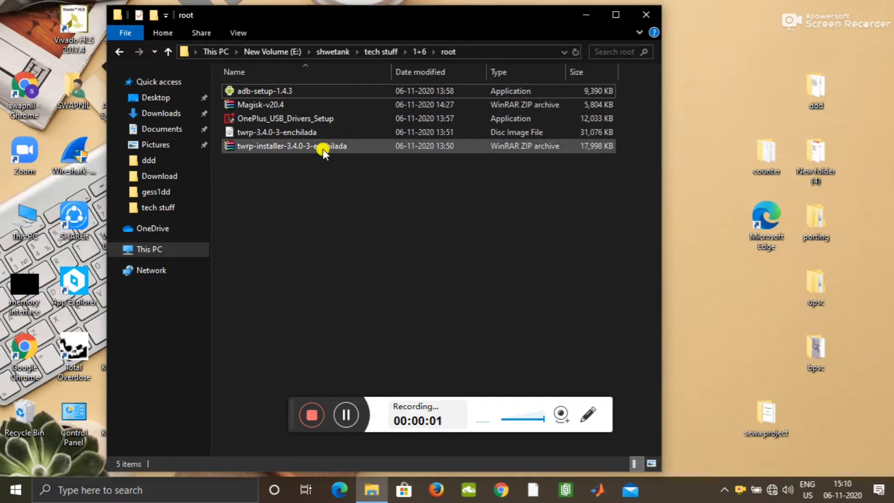
Run OnePlus_USB_Drivers_Setup as administrator in English and complete the driver installation.
{"action": "double_click", "coordinate": [338, 117]}
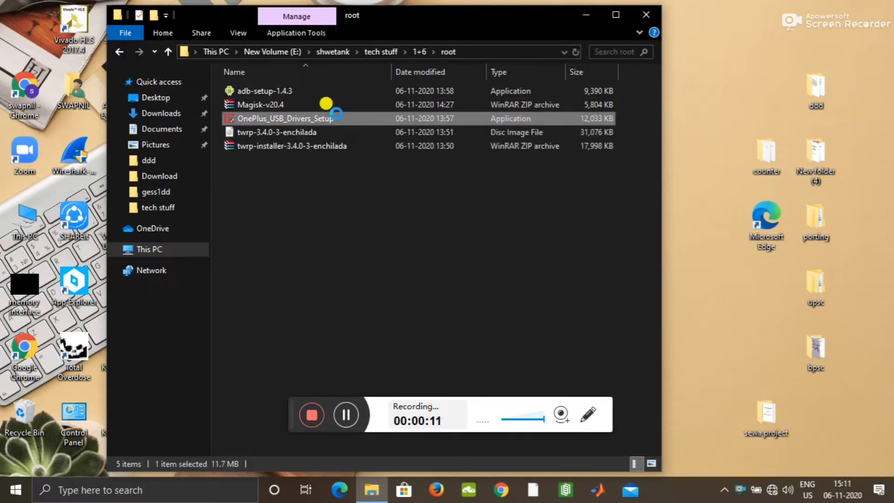
{"action": "right_click", "coordinate": [334, 113]}
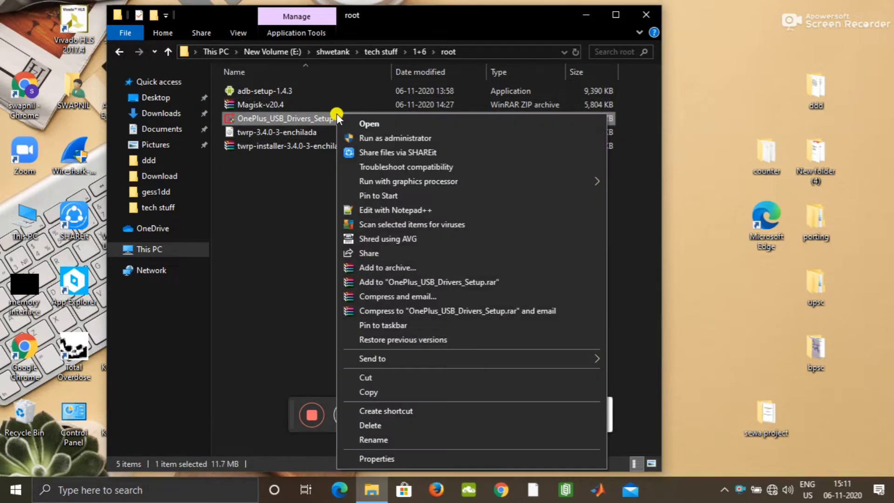
{"action": "left_click", "coordinate": [369, 139]}
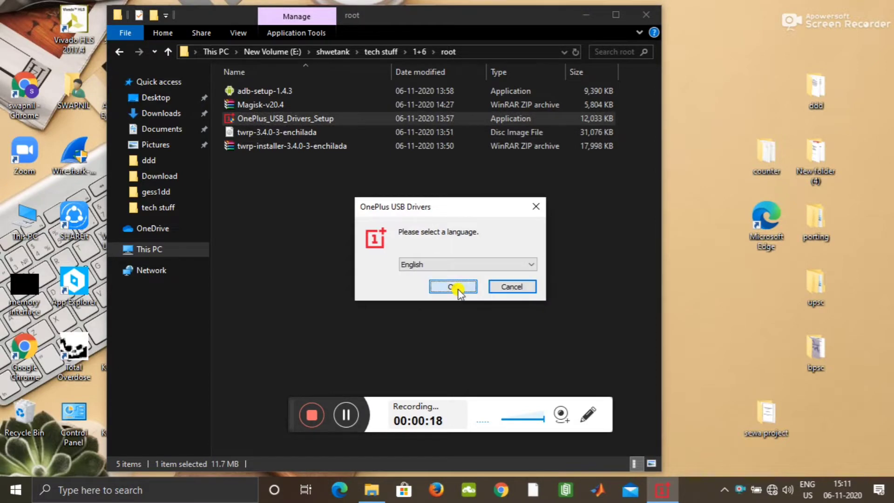
{"action": "left_click", "coordinate": [457, 288]}
{"action": "left_click", "coordinate": [525, 363]}
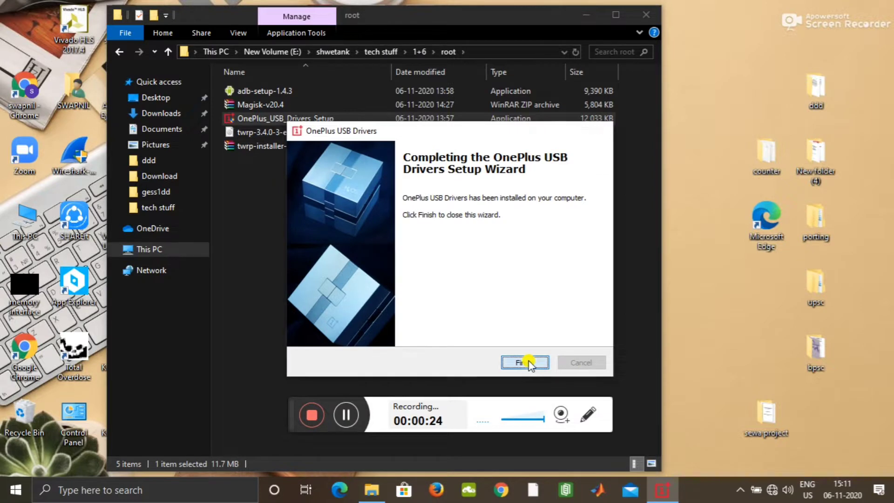
{"action": "left_click", "coordinate": [525, 363]}
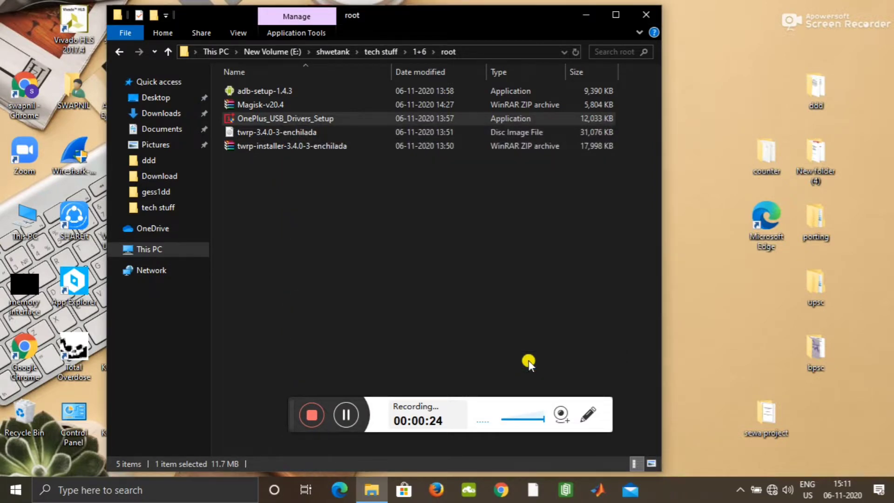
Launch the adb-setup-1.4.3 installer with administrator rights.
{"action": "left_click", "coordinate": [325, 92]}
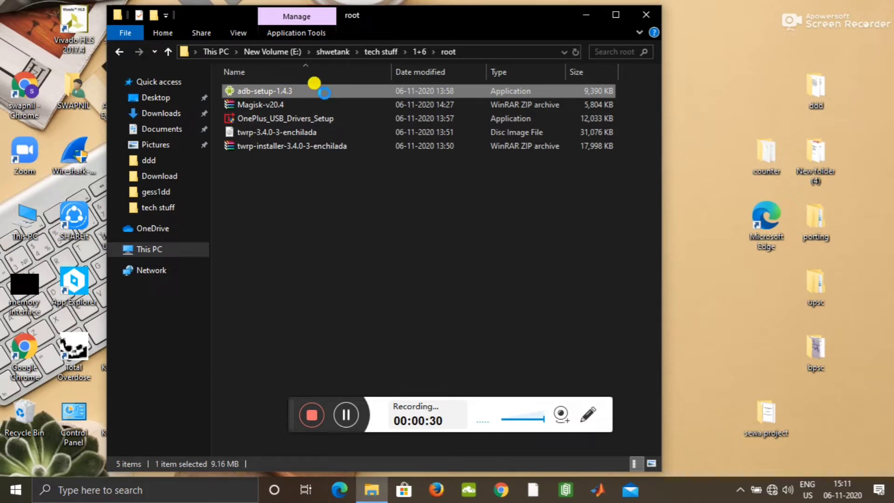
{"action": "right_click", "coordinate": [324, 93]}
{"action": "left_click", "coordinate": [348, 120]}
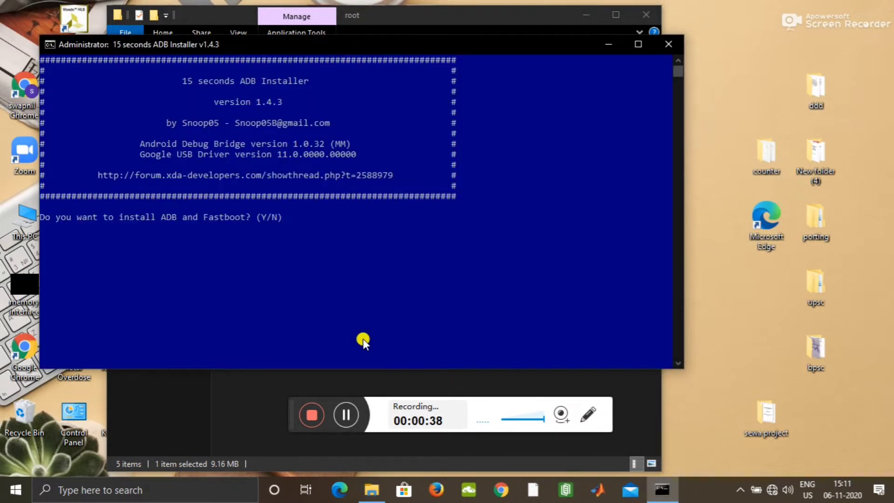
{"action": "type", "text": "y"}
Accept installing ADB, Fastboot system-wide and the device drivers, and finish the driver wizard.
{"action": "key", "text": "Return"}
{"action": "type", "text": "y"}
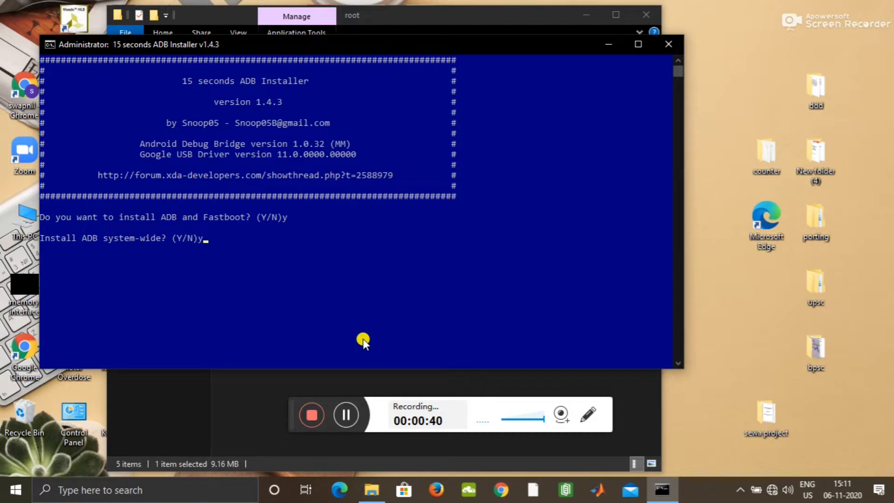
{"action": "key", "text": "Return"}
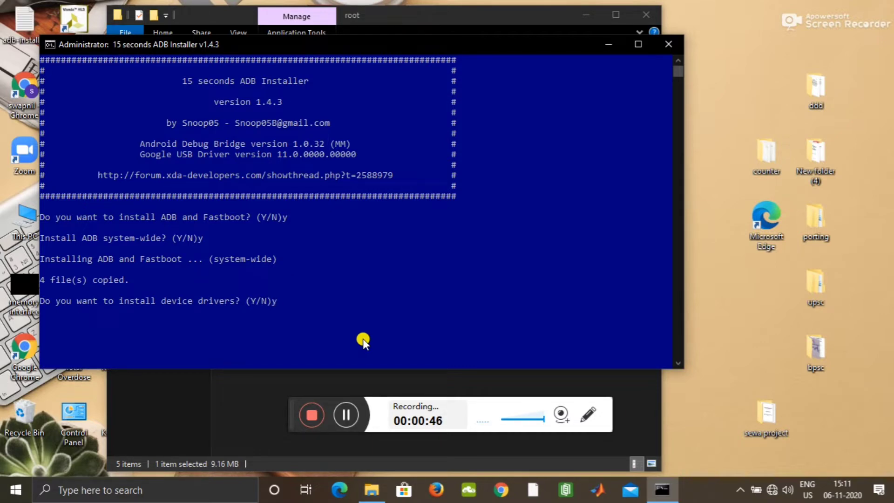
{"action": "type", "text": "y"}
{"action": "key", "text": "Return"}
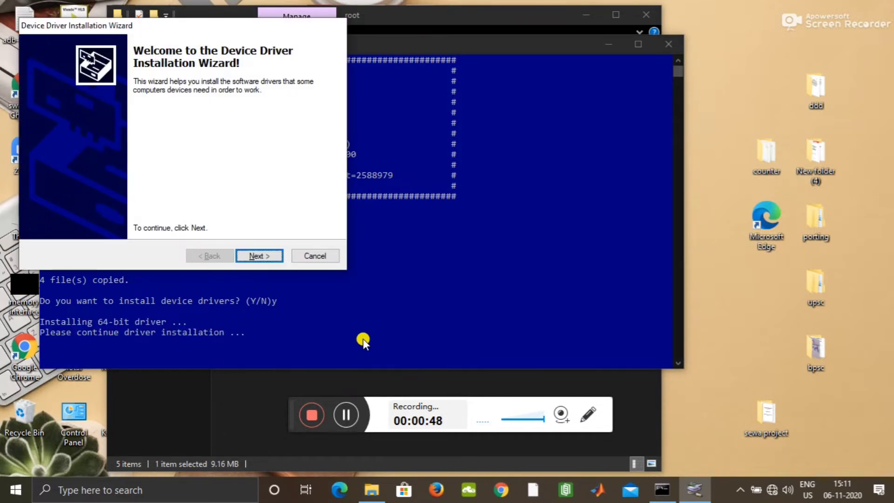
{"action": "left_click", "coordinate": [252, 255]}
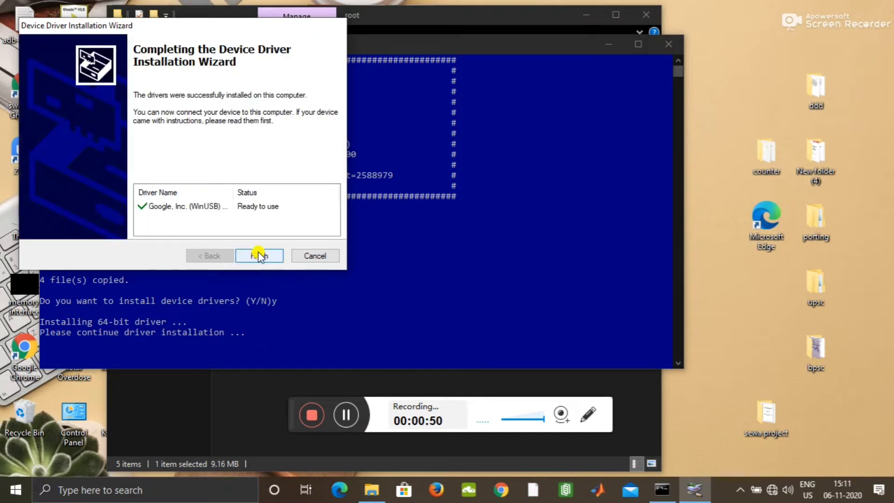
{"action": "left_click", "coordinate": [260, 255]}
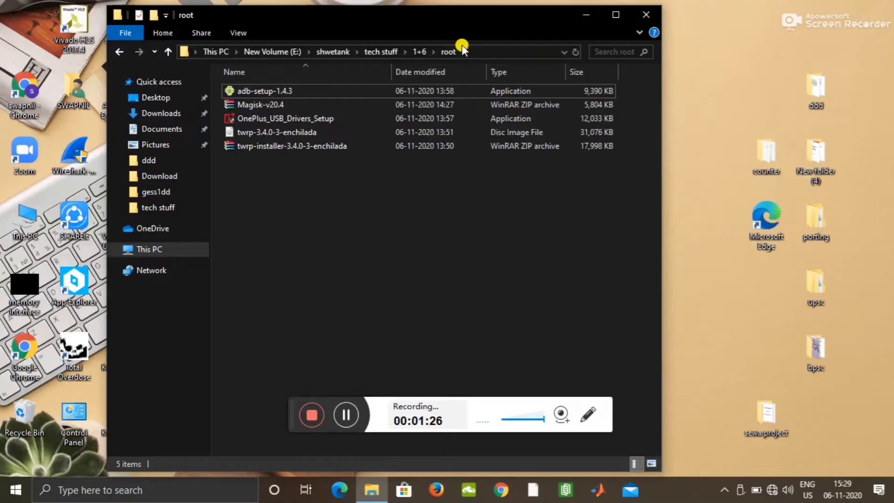
Open a root-folder console, confirm the phone with 'fastboot devices', then run 'fastboot oem unlock'.
{"action": "left_click", "coordinate": [473, 51]}
{"action": "type", "text": "cmd"}
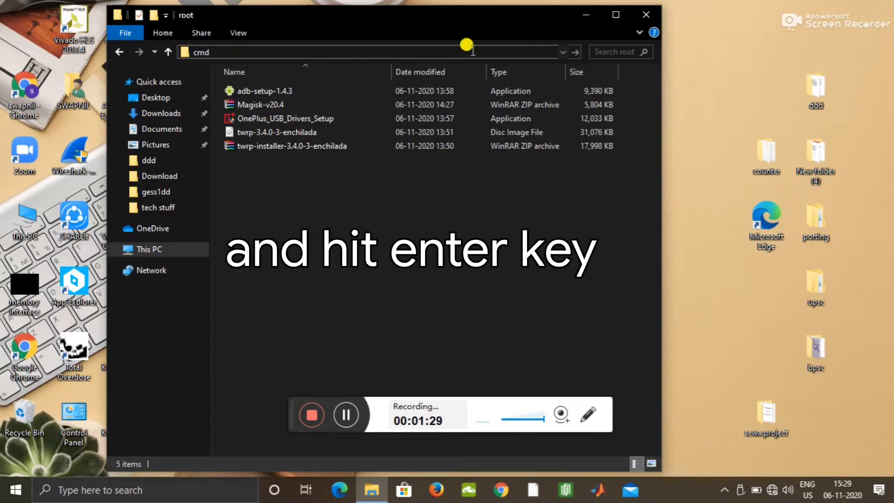
{"action": "key", "text": "Return"}
{"action": "type", "text": "fastboot devices"}
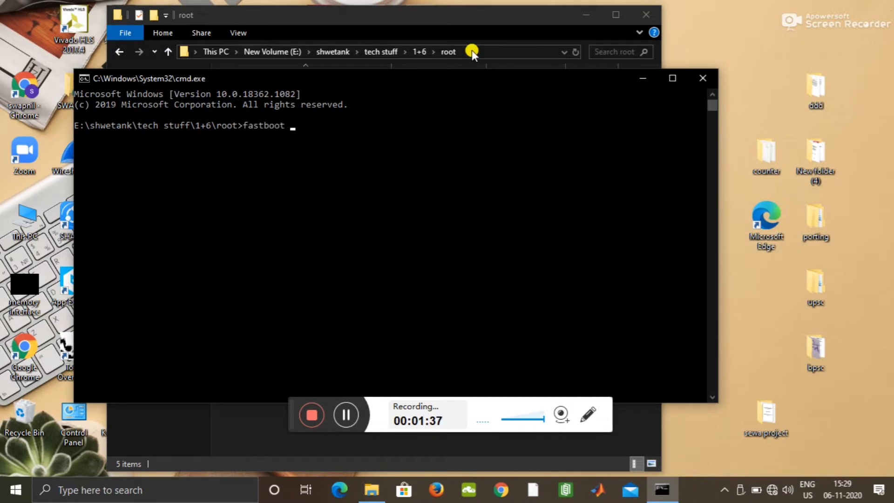
{"action": "key", "text": "Return"}
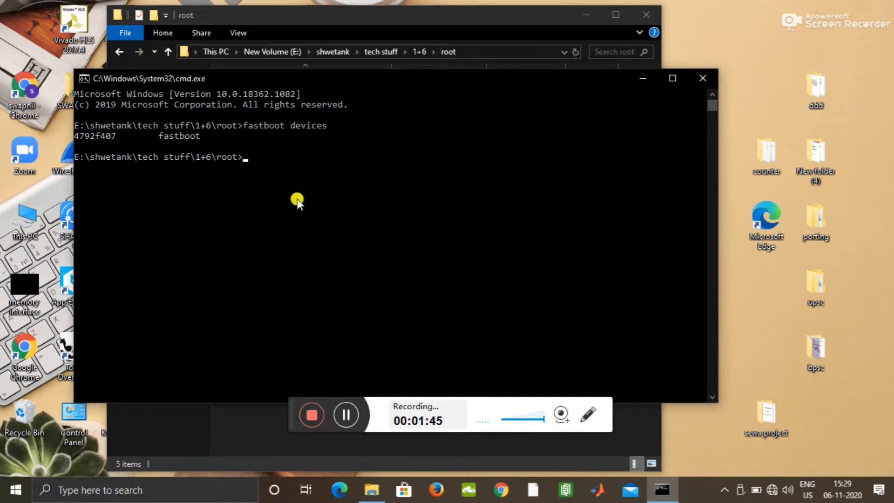
{"action": "type", "text": "fastboo"}
{"action": "type", "text": "t oem "}
{"action": "type", "text": "unlock"}
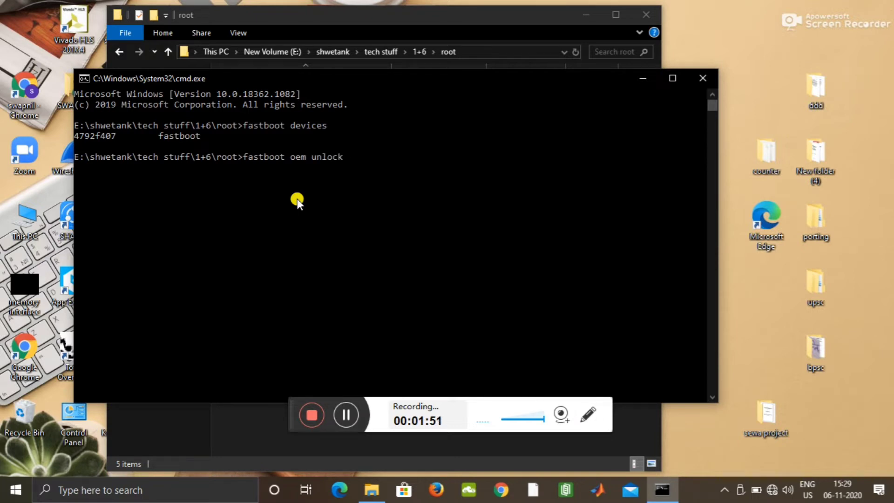
{"action": "key", "text": "Return"}
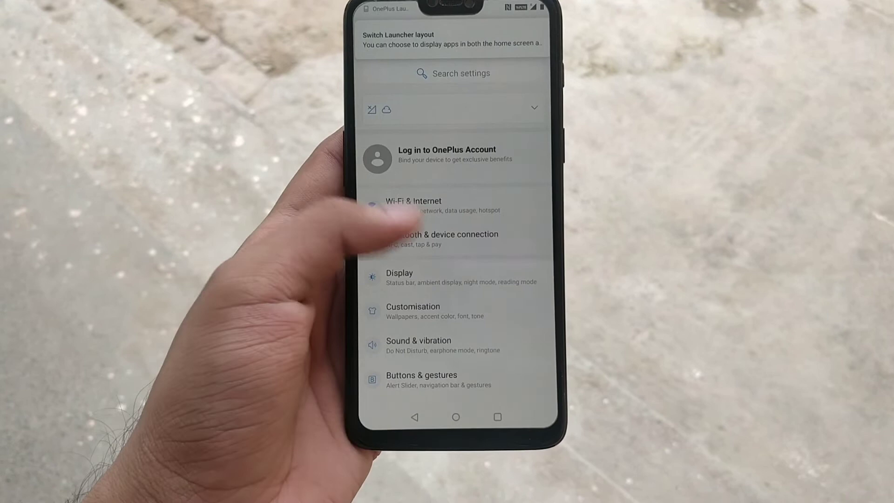
{"action": "scroll", "coordinate": [457, 231], "scroll_direction": "down", "scroll_amount": 10}
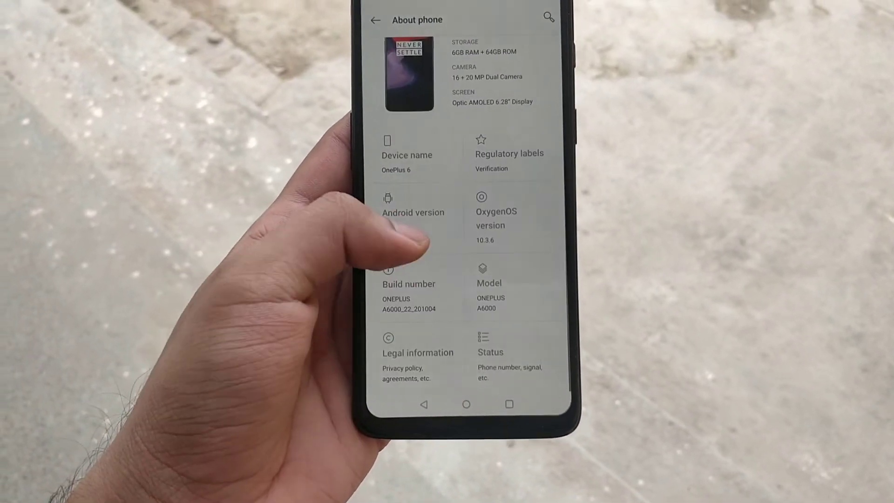
Enable developer mode via Build number, then turn on Advanced reboot and USB debugging.
{"action": "left_click", "coordinate": [405, 320]}
{"action": "left_click", "coordinate": [419, 318]}
{"action": "left_click", "coordinate": [420, 318]}
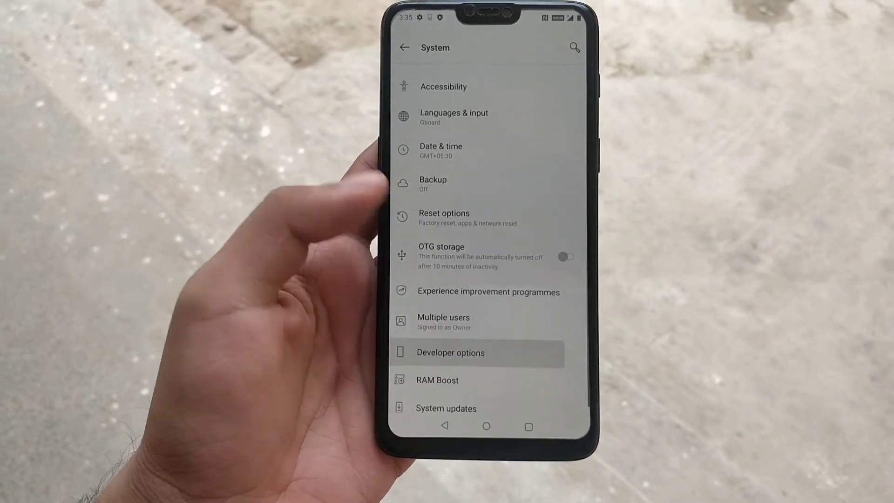
{"action": "scroll", "coordinate": [447, 266], "scroll_direction": "down", "scroll_amount": 2}
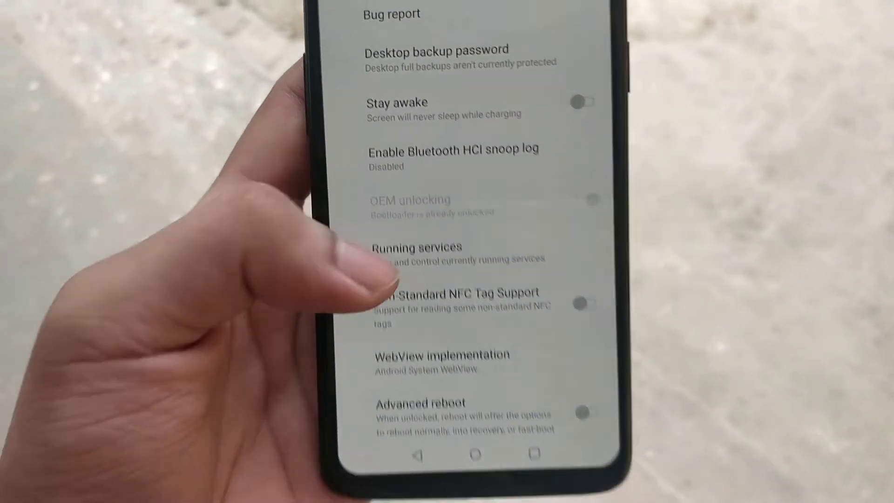
{"action": "scroll", "coordinate": [489, 251], "scroll_direction": "down", "scroll_amount": 3}
{"action": "scroll", "coordinate": [489, 251], "scroll_direction": "down", "scroll_amount": 3}
{"action": "left_click", "coordinate": [454, 146]}
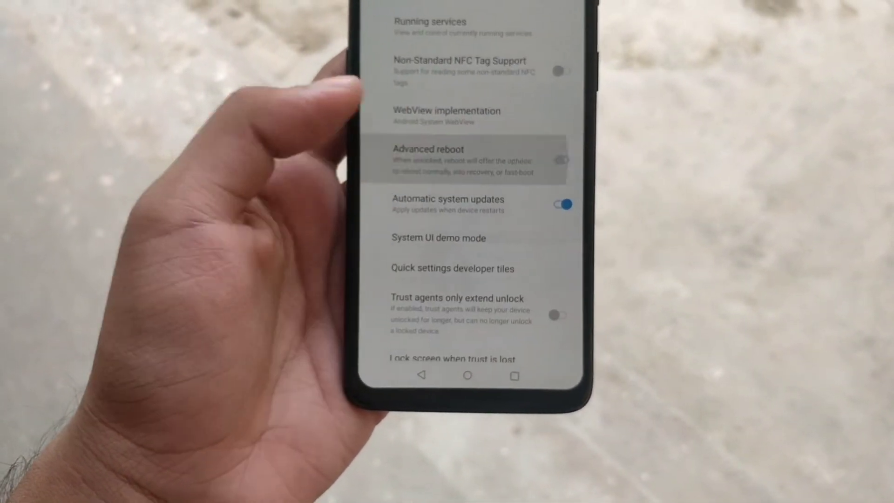
{"action": "scroll", "coordinate": [489, 245], "scroll_direction": "down", "scroll_amount": 3}
{"action": "scroll", "coordinate": [489, 279], "scroll_direction": "down", "scroll_amount": 1}
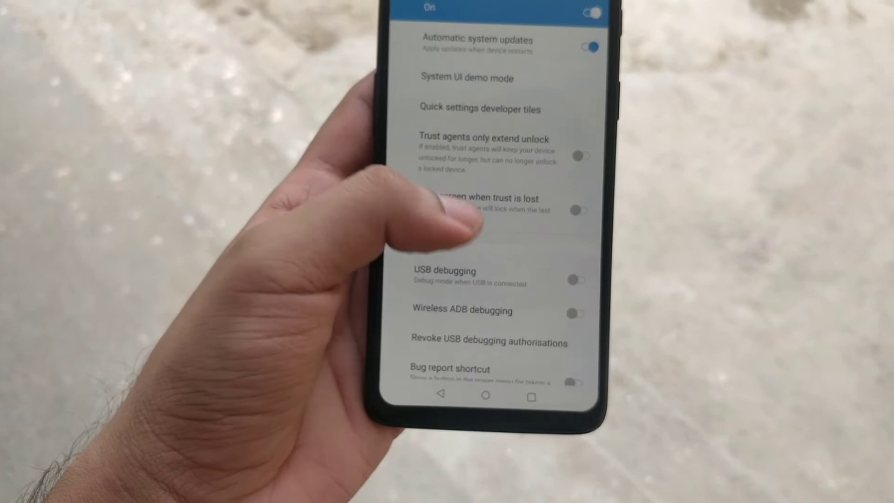
{"action": "left_click", "coordinate": [461, 294]}
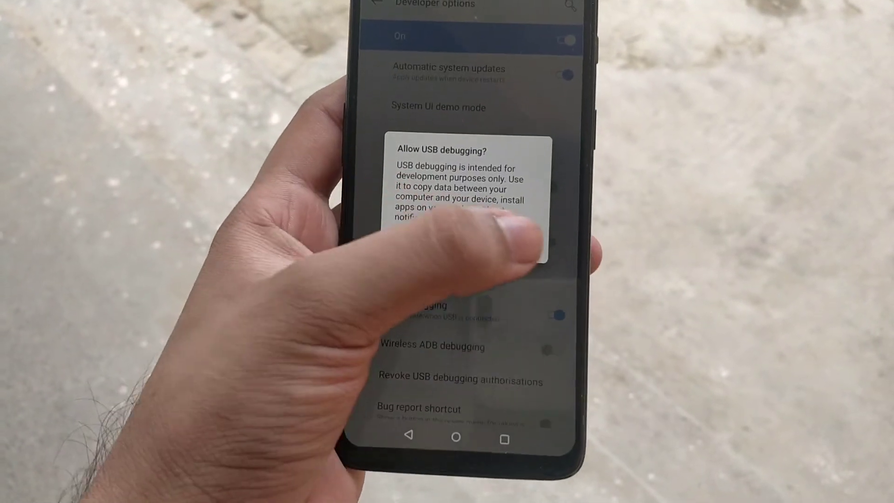
{"action": "left_click", "coordinate": [521, 249]}
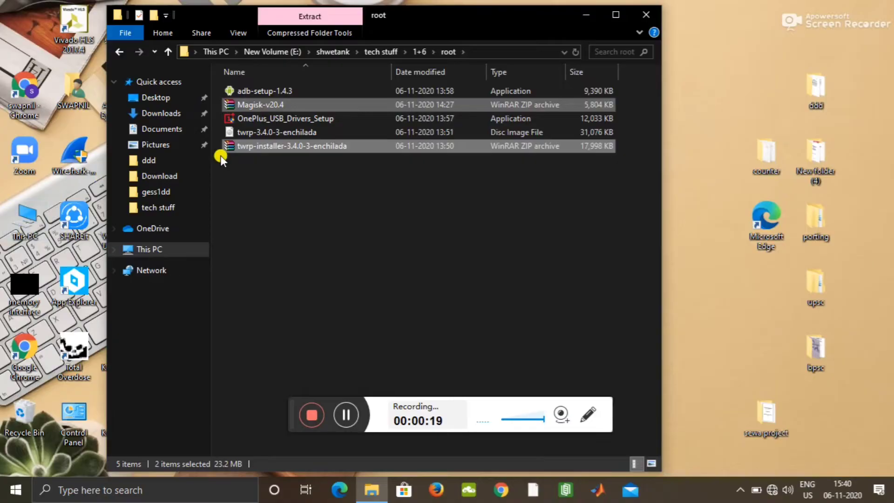
Copy the Magisk and TWRP installer zips into ONEPLUS A6000's Internal shared storage.
{"action": "right_click", "coordinate": [249, 156]}
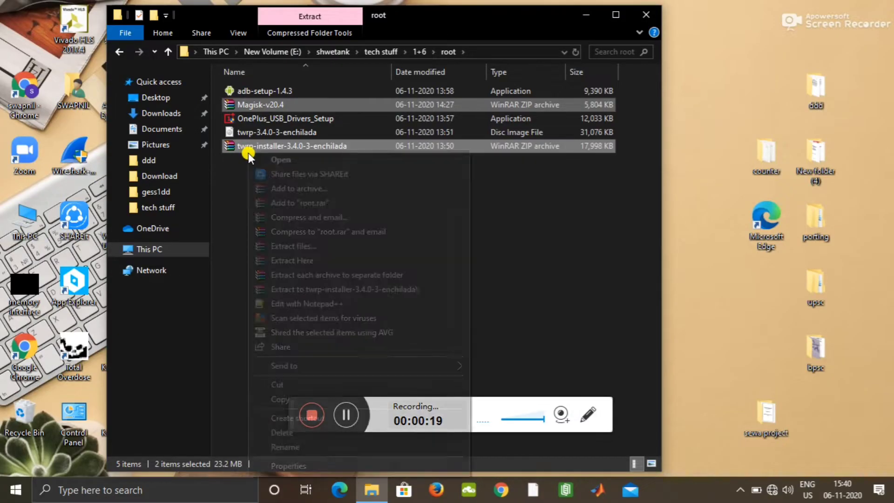
{"action": "left_click", "coordinate": [279, 397]}
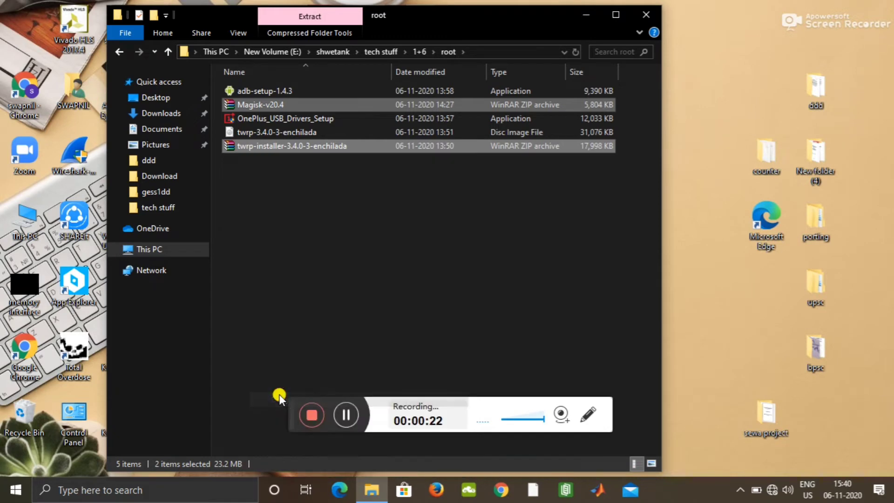
{"action": "double_click", "coordinate": [14, 237]}
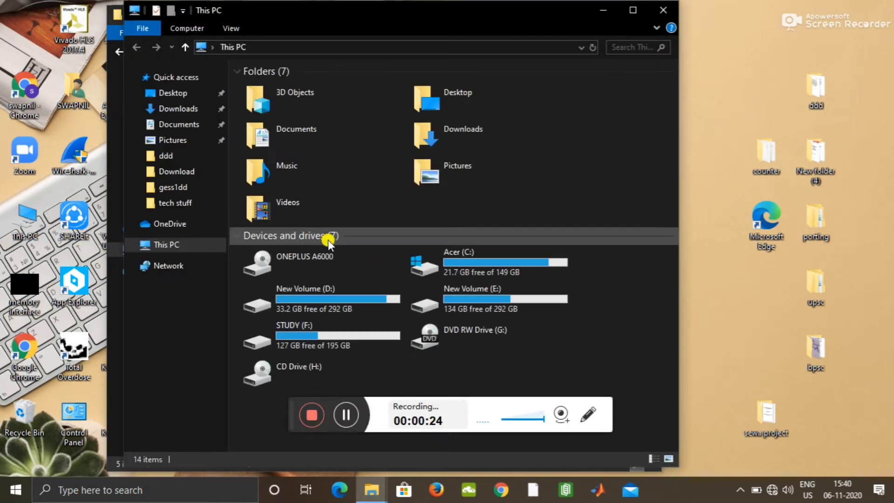
{"action": "left_click", "coordinate": [318, 265]}
{"action": "double_click", "coordinate": [318, 265]}
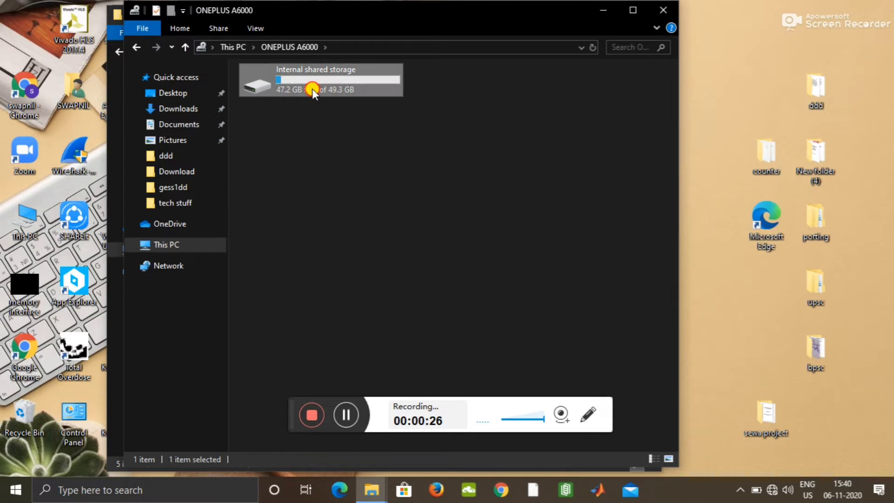
{"action": "double_click", "coordinate": [312, 88]}
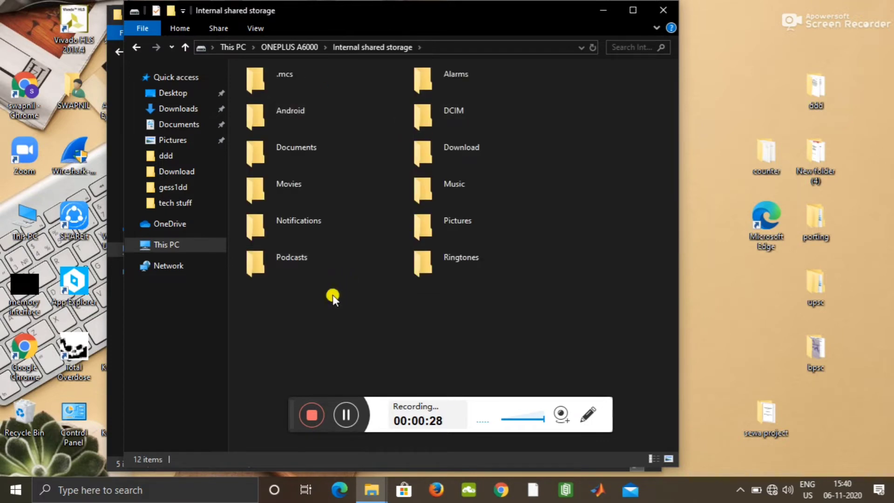
{"action": "right_click", "coordinate": [330, 297]}
{"action": "left_click", "coordinate": [386, 366]}
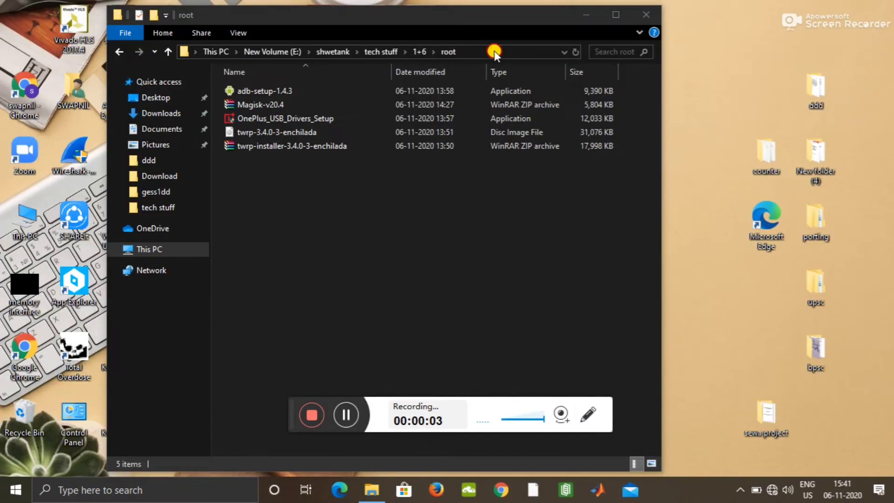
Open a root-folder console and run 'fastboot boot twrp-3.4.0-3-enchilada.img'.
{"action": "left_click", "coordinate": [493, 53]}
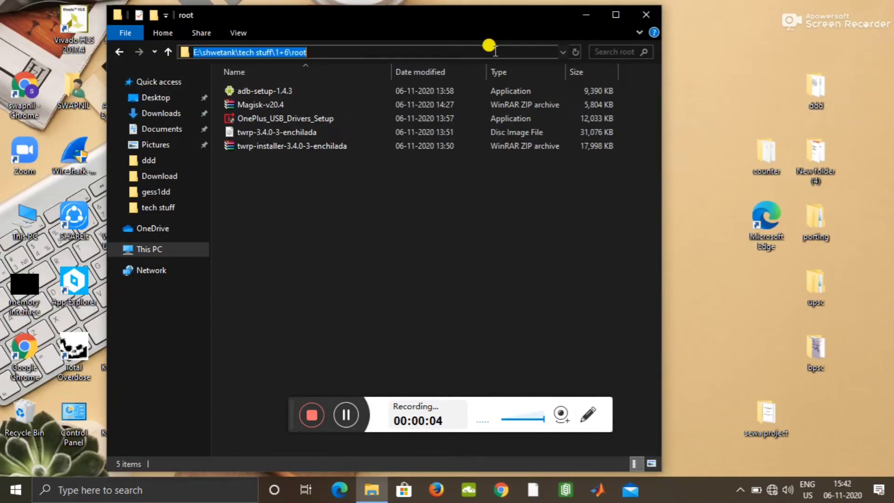
{"action": "type", "text": "cmd"}
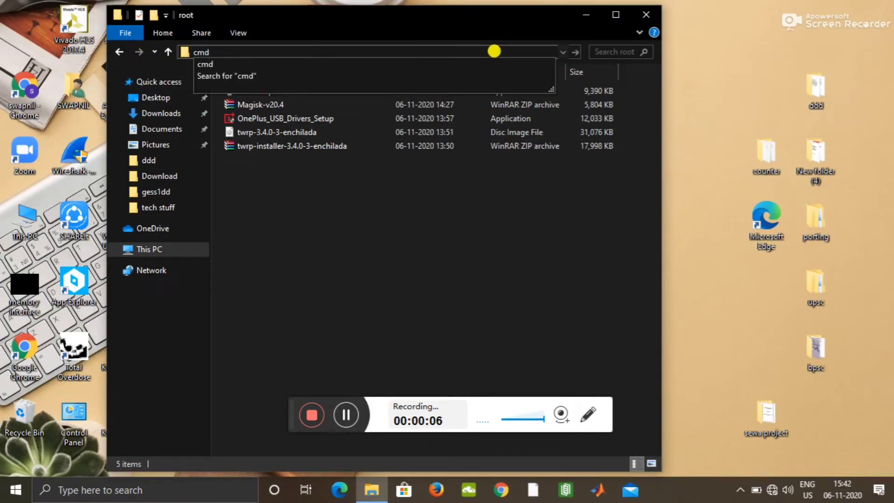
{"action": "key", "text": "Return"}
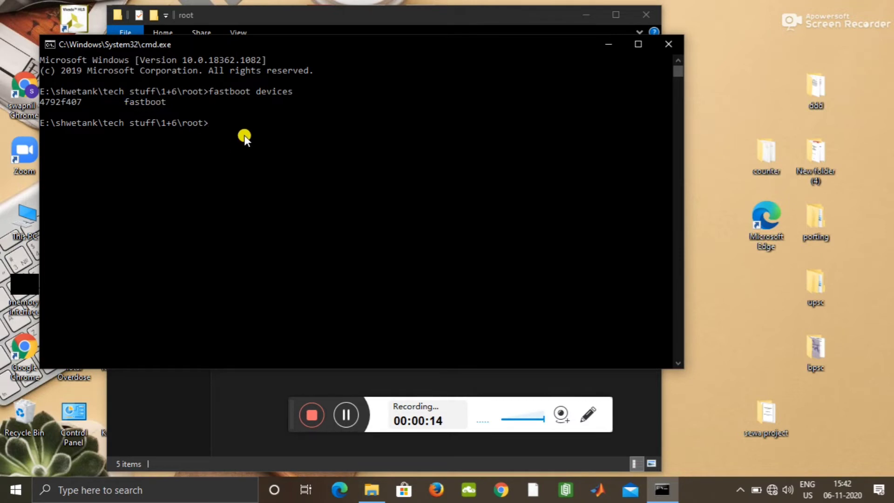
{"action": "type", "text": "fastb"}
{"action": "type", "text": "oo"}
{"action": "type", "text": "t boot twrp"}
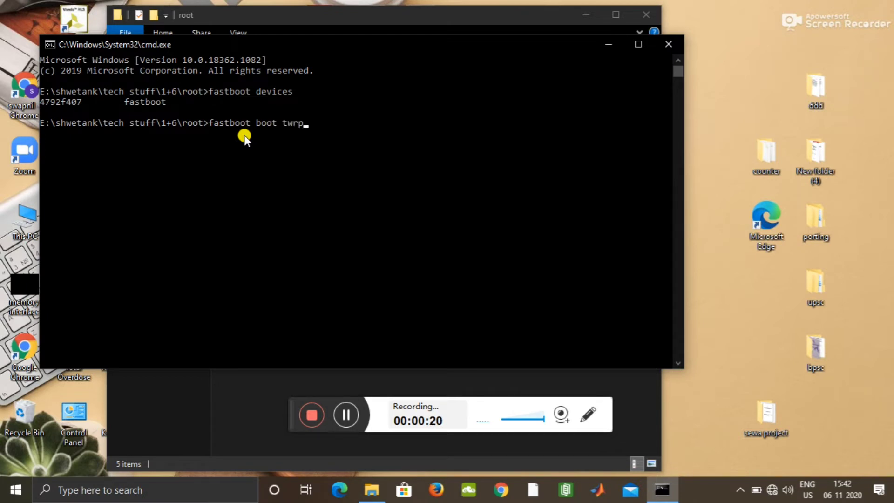
{"action": "key", "text": "Tab"}
{"action": "key", "text": "Return"}
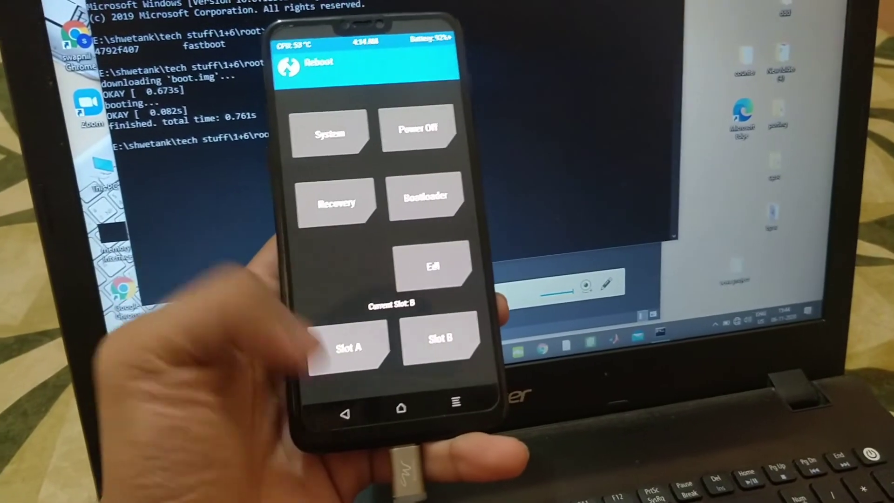
Flash Magisk-v20.4.zip from the TWRP Install menu.
{"action": "left_click", "coordinate": [388, 409]}
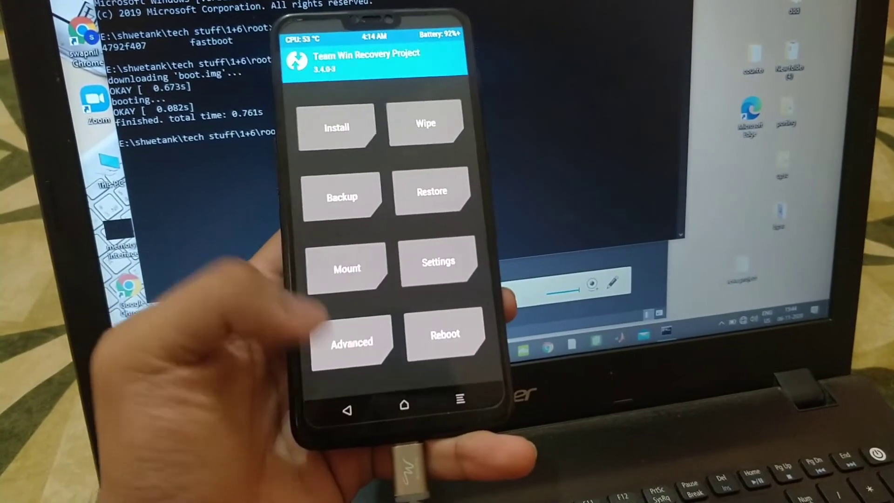
{"action": "left_click", "coordinate": [449, 340]}
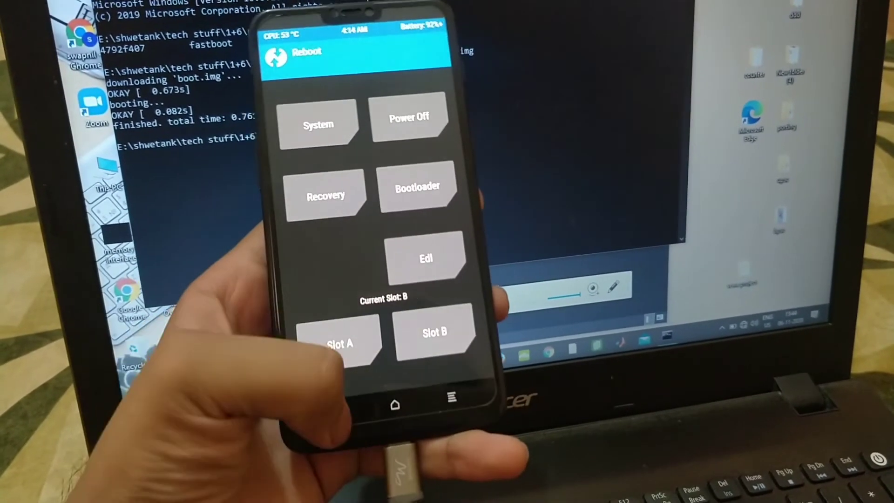
{"action": "left_click", "coordinate": [392, 412]}
{"action": "left_click", "coordinate": [371, 129]}
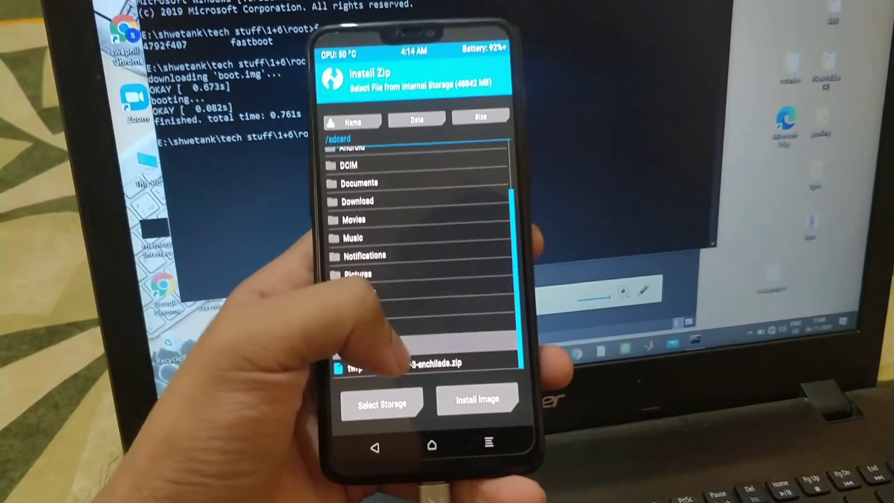
{"action": "left_click", "coordinate": [391, 342]}
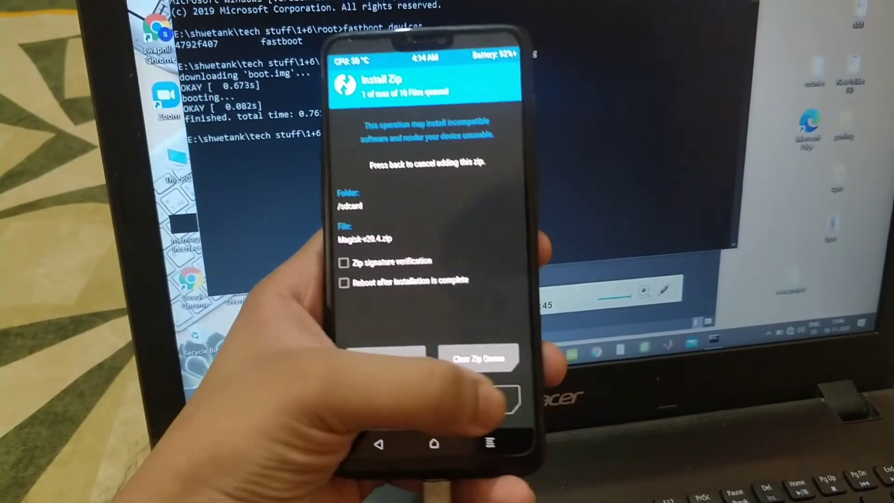
{"action": "left_click_drag", "start_coordinate": [363, 399], "coordinate": [507, 398]}
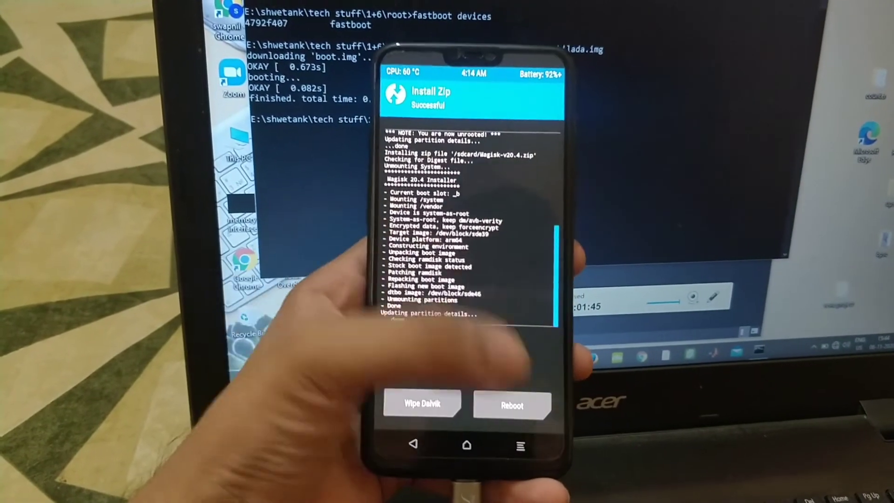
Reboot the phone into the system, declining to install the TWRP app.
{"action": "left_click", "coordinate": [514, 414]}
{"action": "left_click", "coordinate": [388, 170]}
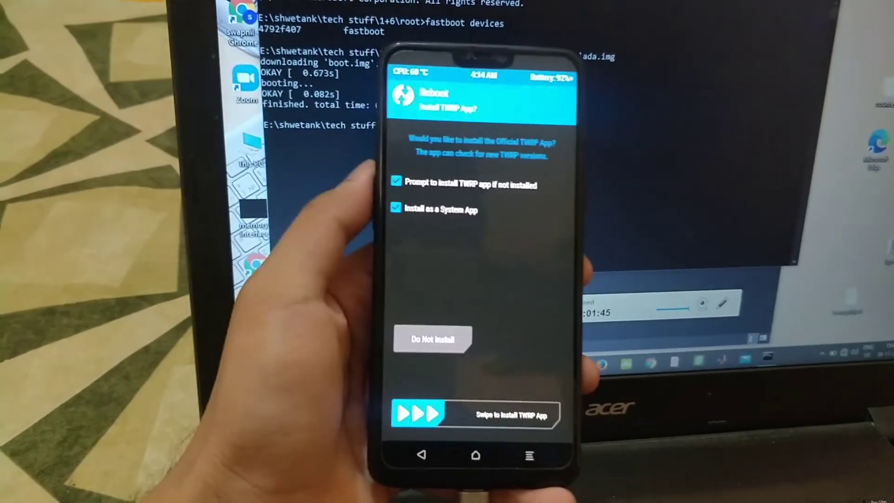
{"action": "left_click", "coordinate": [429, 340]}
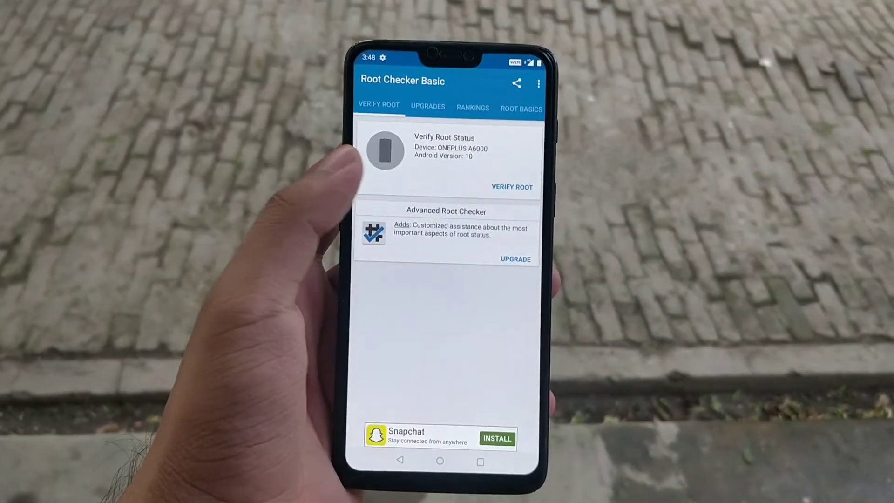
Verify root in Root Checker by granting superuser, then launch Magisk Manager showing Magisk 20.4.
{"action": "left_click", "coordinate": [511, 186]}
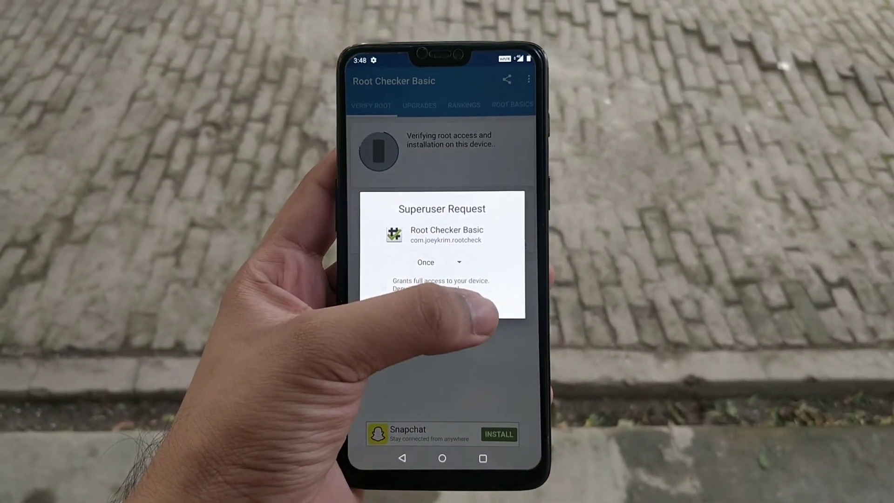
{"action": "left_click", "coordinate": [482, 297]}
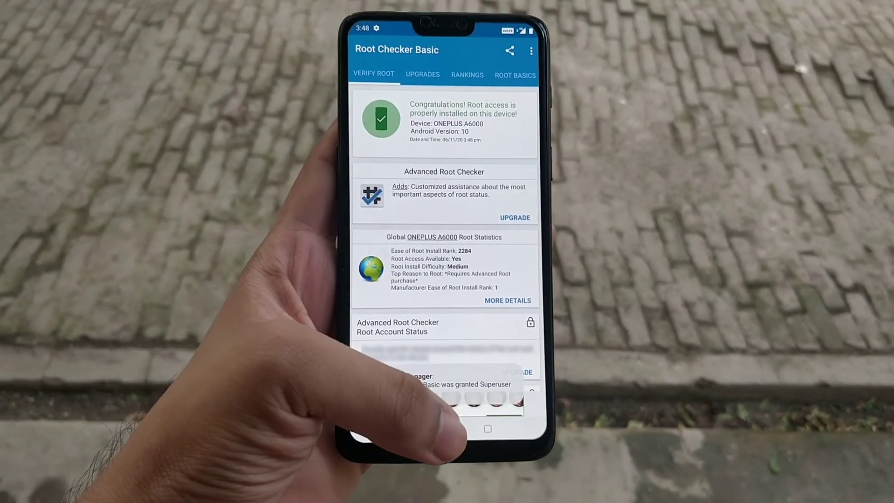
{"action": "left_click", "coordinate": [435, 440]}
{"action": "left_click_drag", "start_coordinate": [435, 363], "coordinate": [435, 175]}
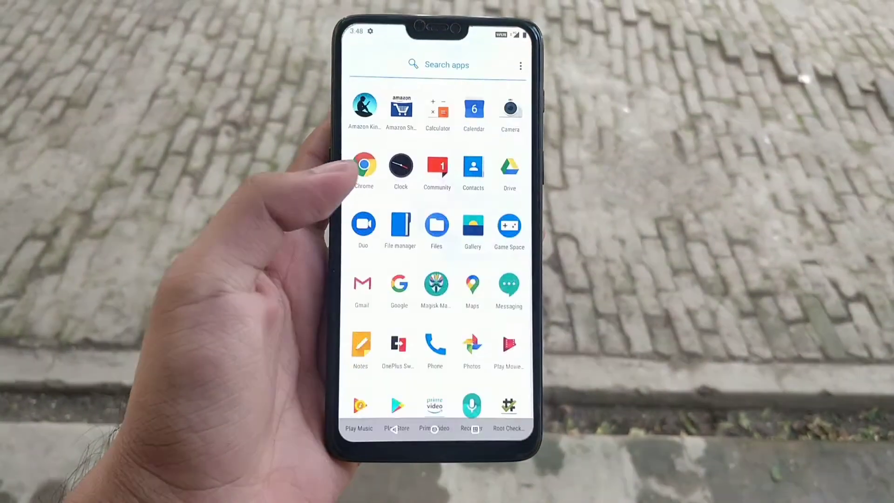
{"action": "left_click", "coordinate": [436, 284]}
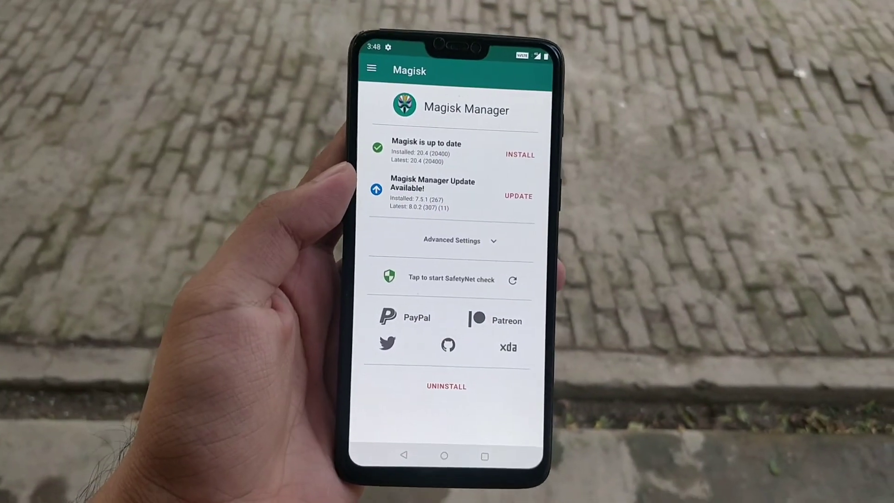